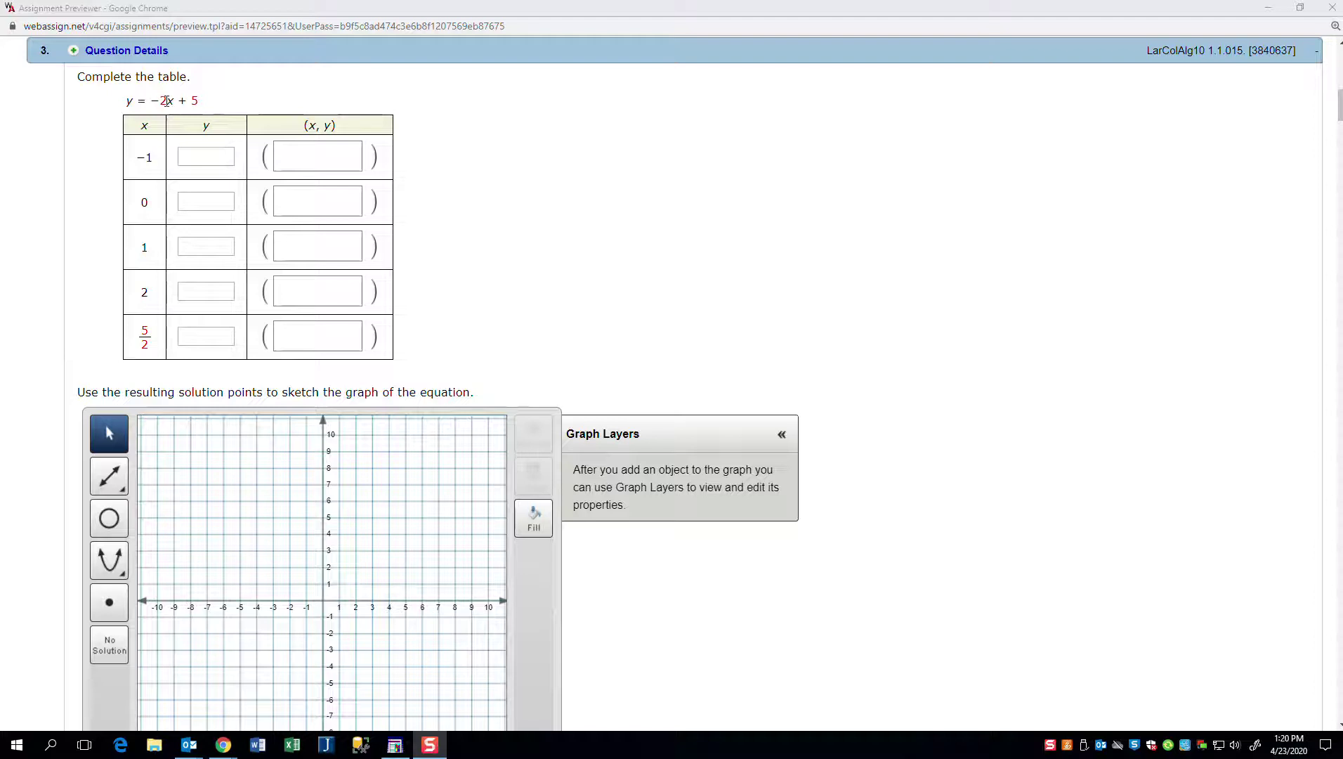
- Fill the x = −1 and x = 0 rows with y values 7 and 5 and points (−1,7), (0,5)
scroll(234, 203, down, 3)
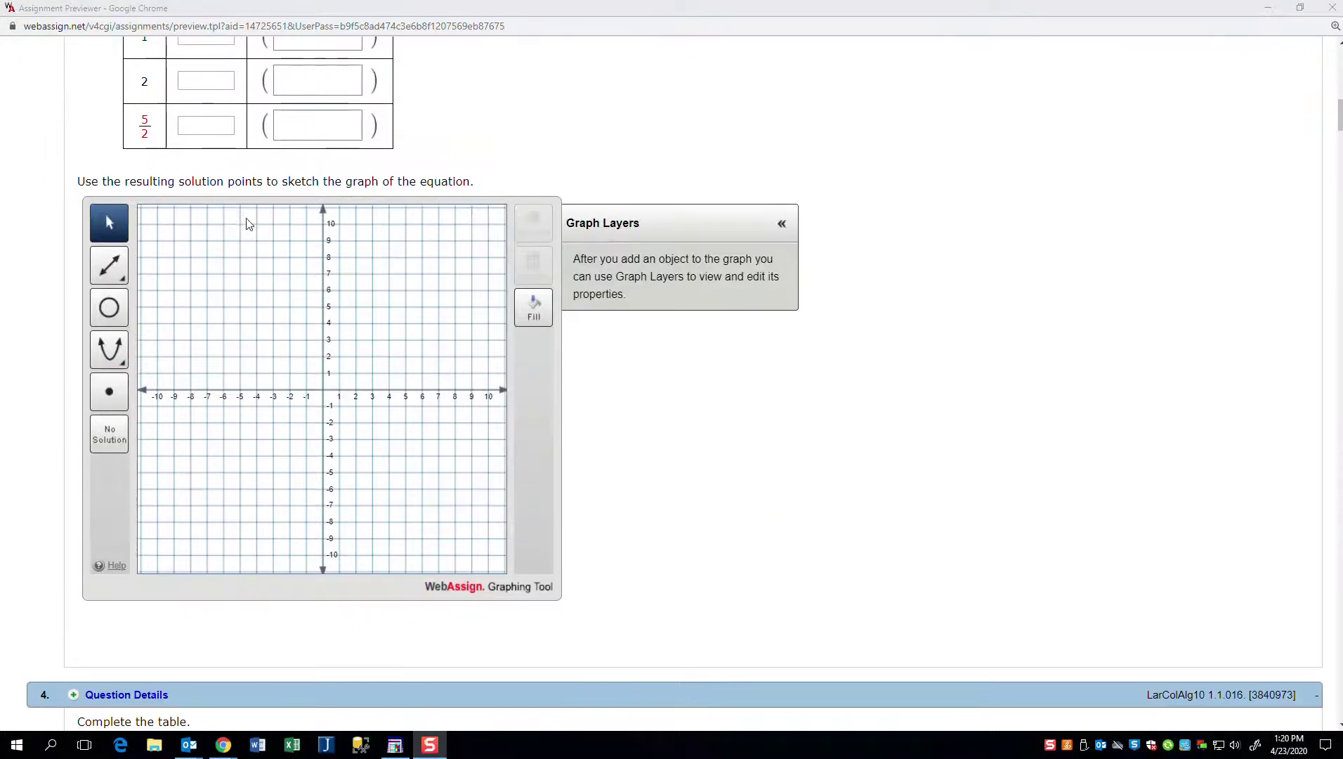
scroll(246, 223, up, 3)
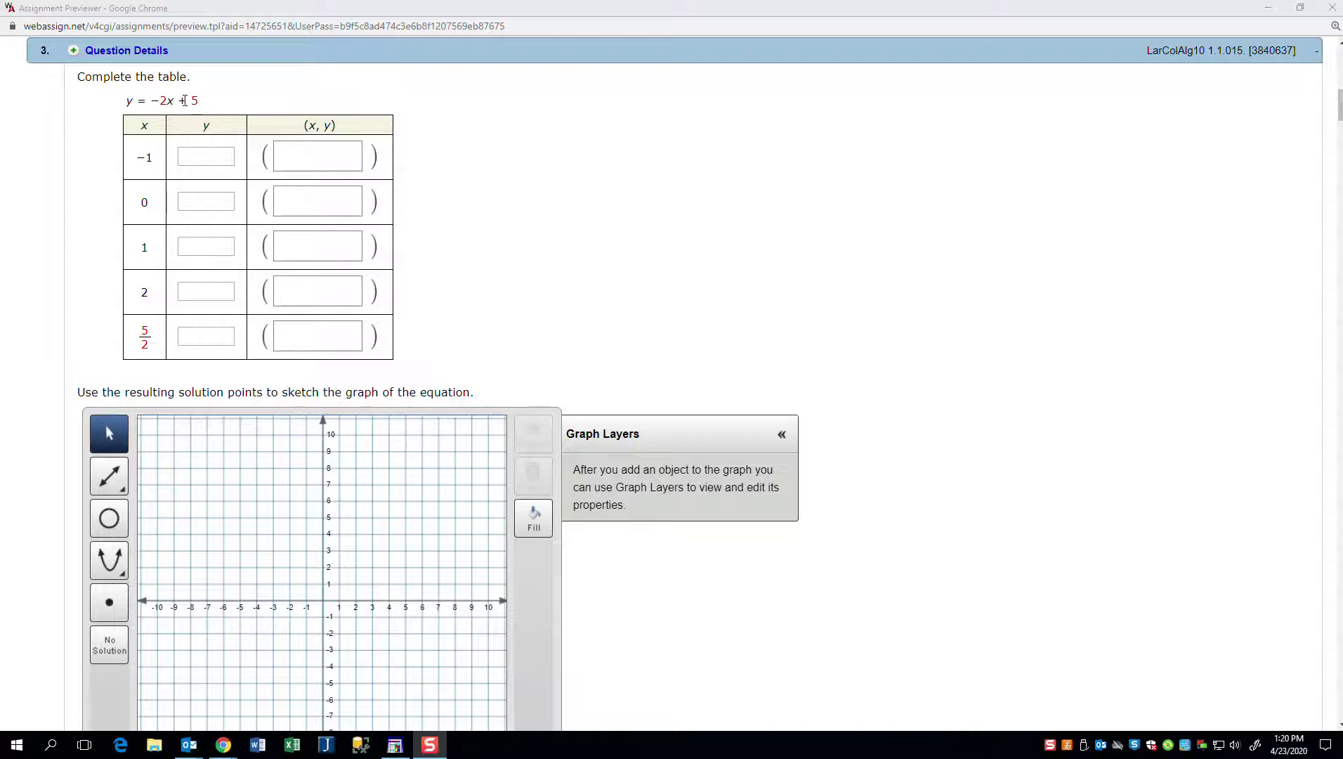
click(200, 157)
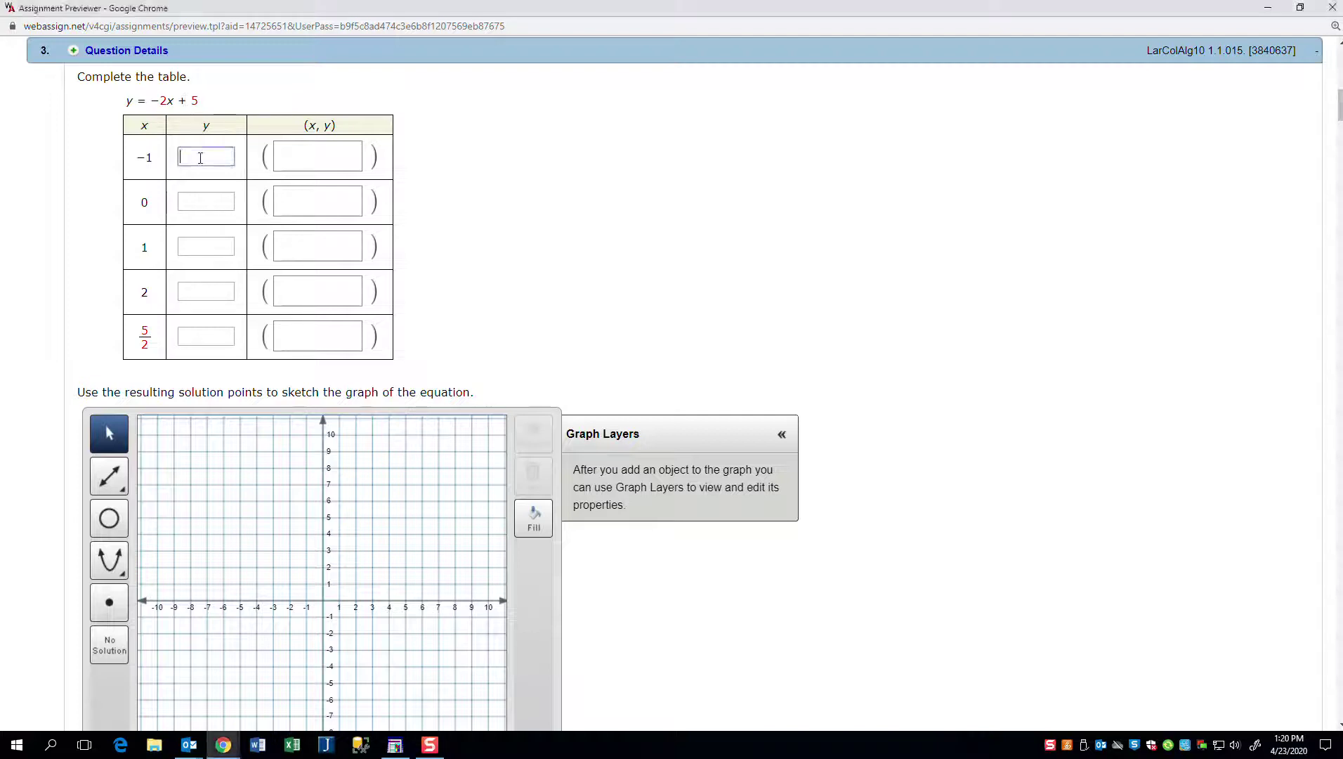
click(306, 158)
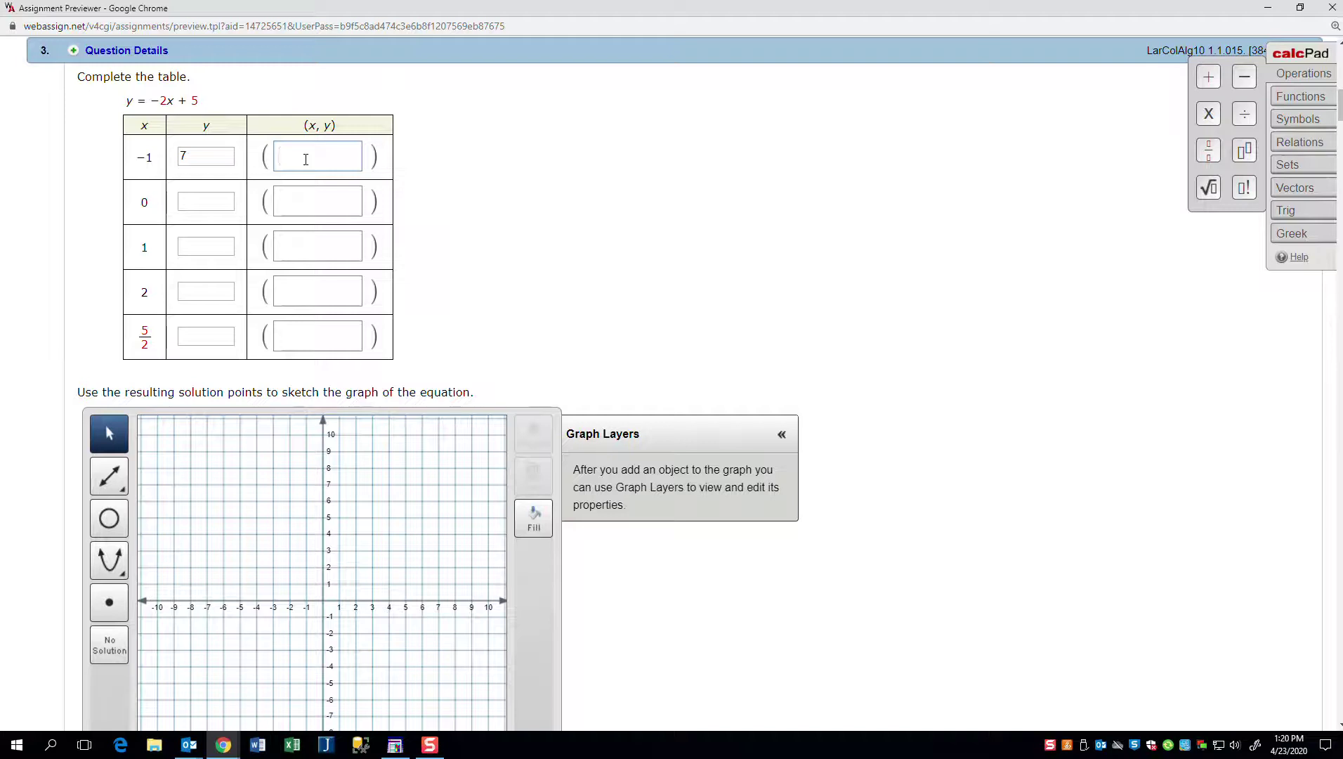
text(-1,7)
click(227, 195)
text(5)
click(292, 199)
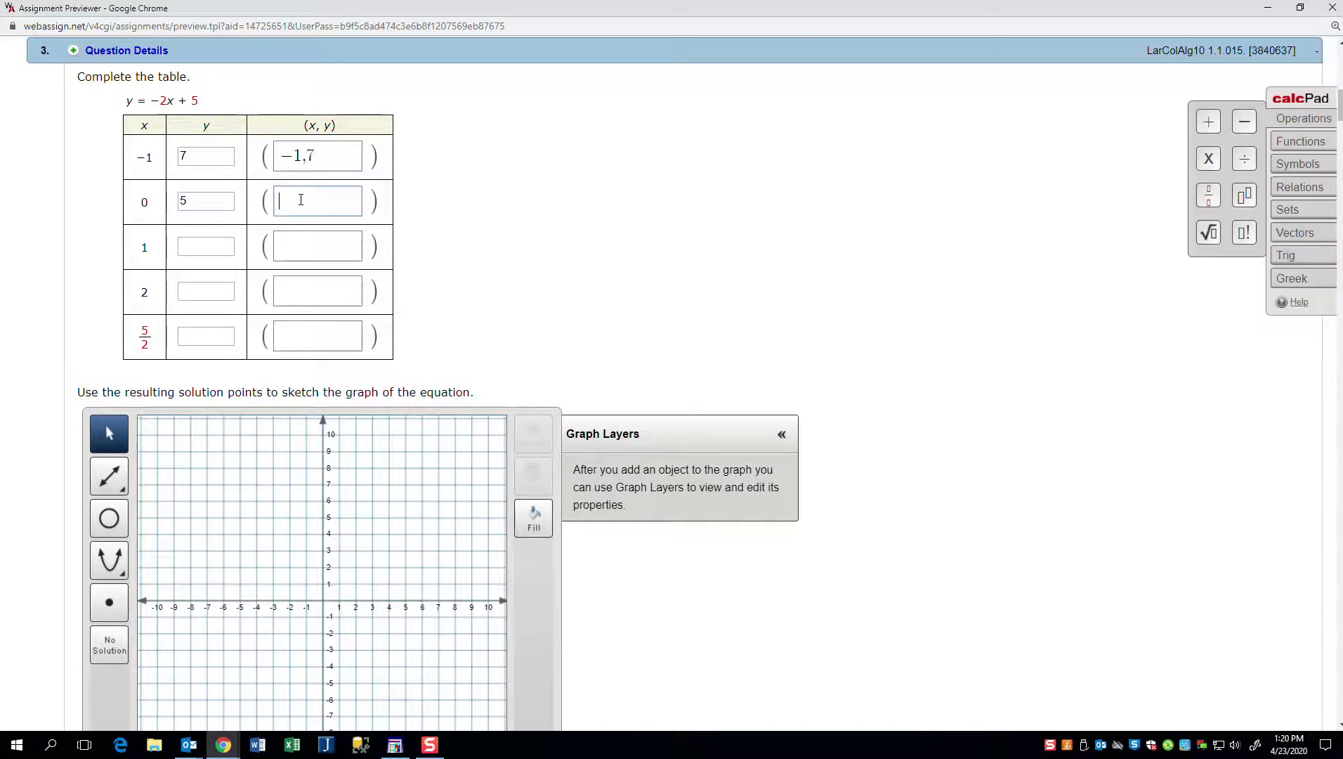
text(0,5)
- Fill the x = 1 and x = 2 rows with y values 3 and 1 and points (1,3), (2,1)
click(200, 247)
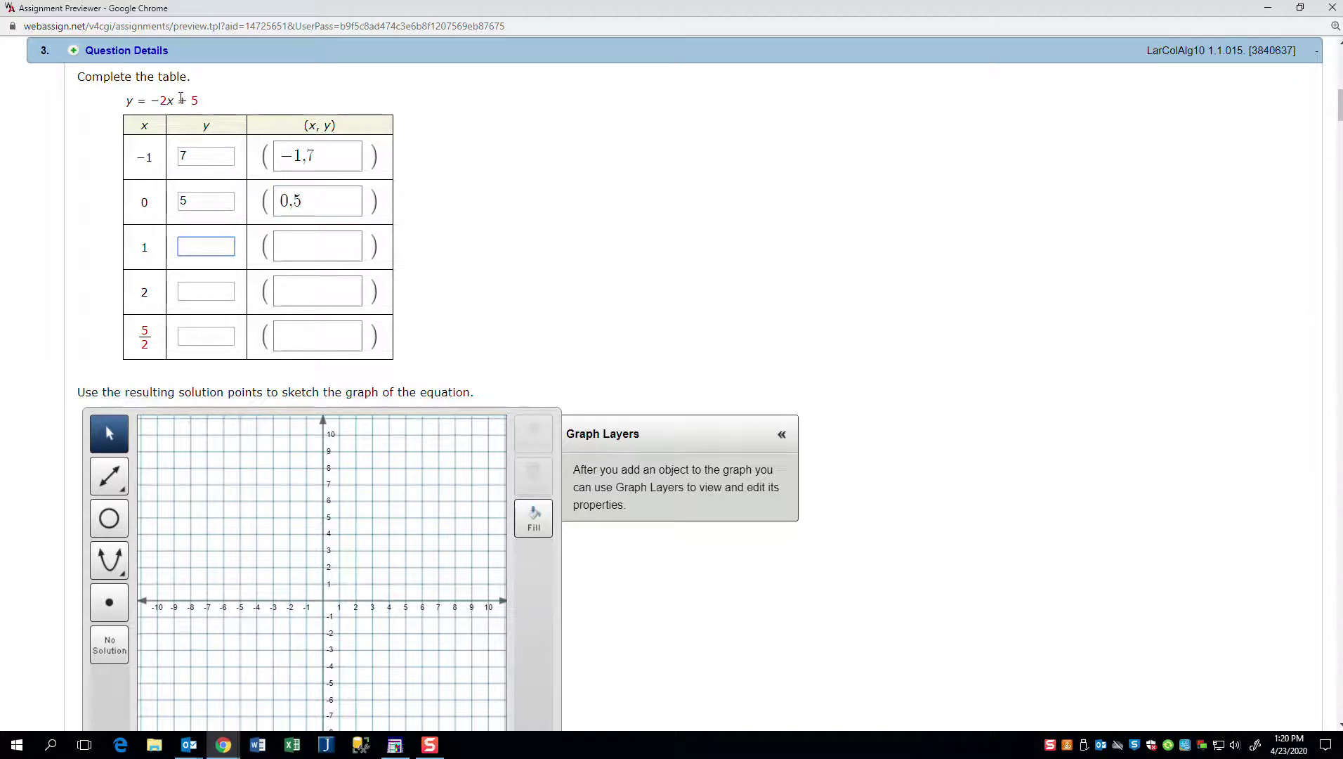
text(3)
click(319, 256)
text(1,3)
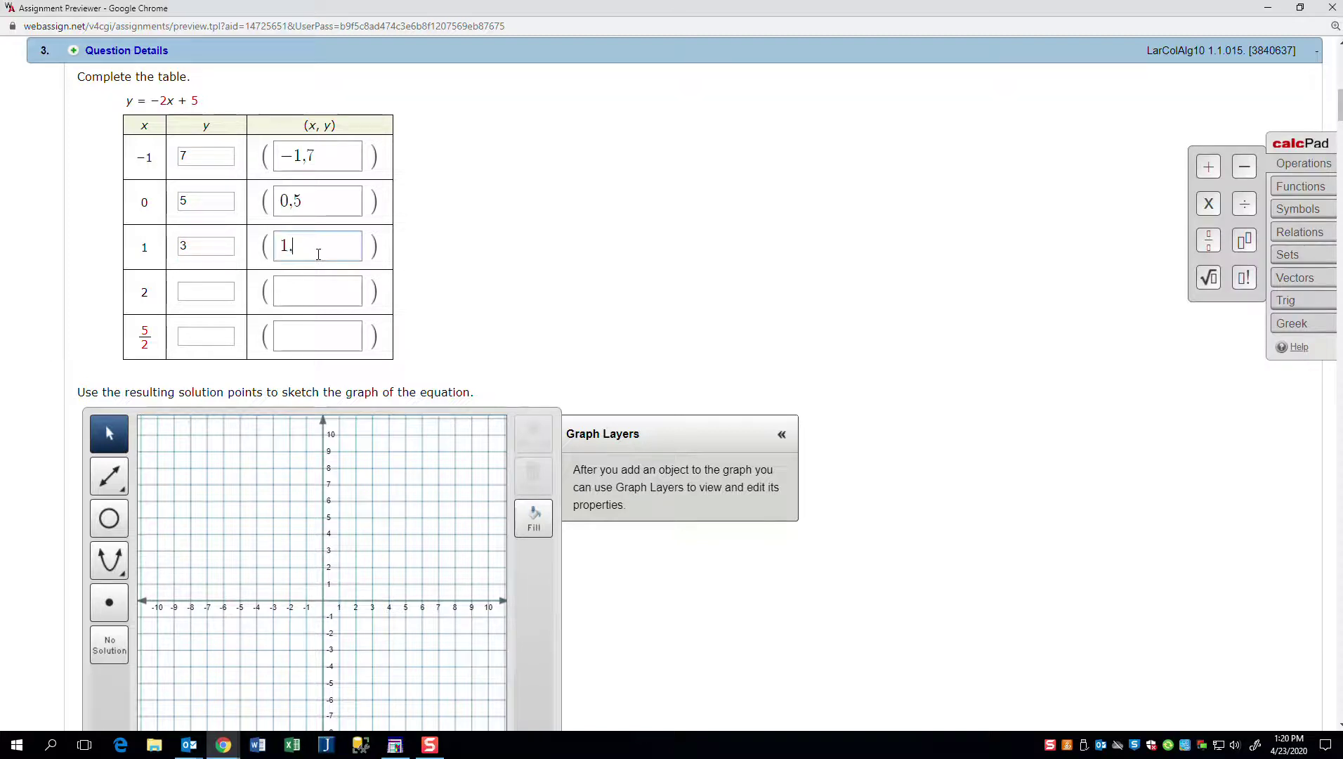
click(226, 285)
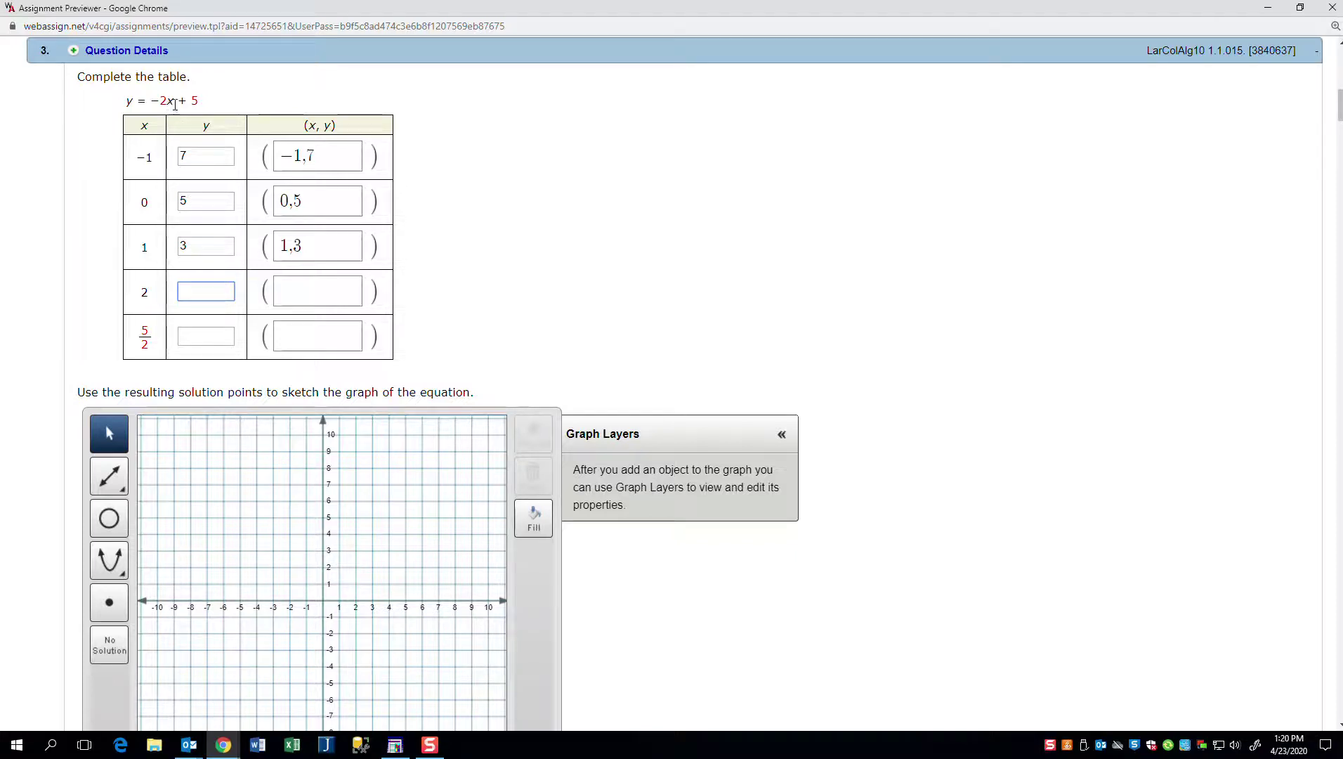
text(1)
click(326, 289)
text(2,1)
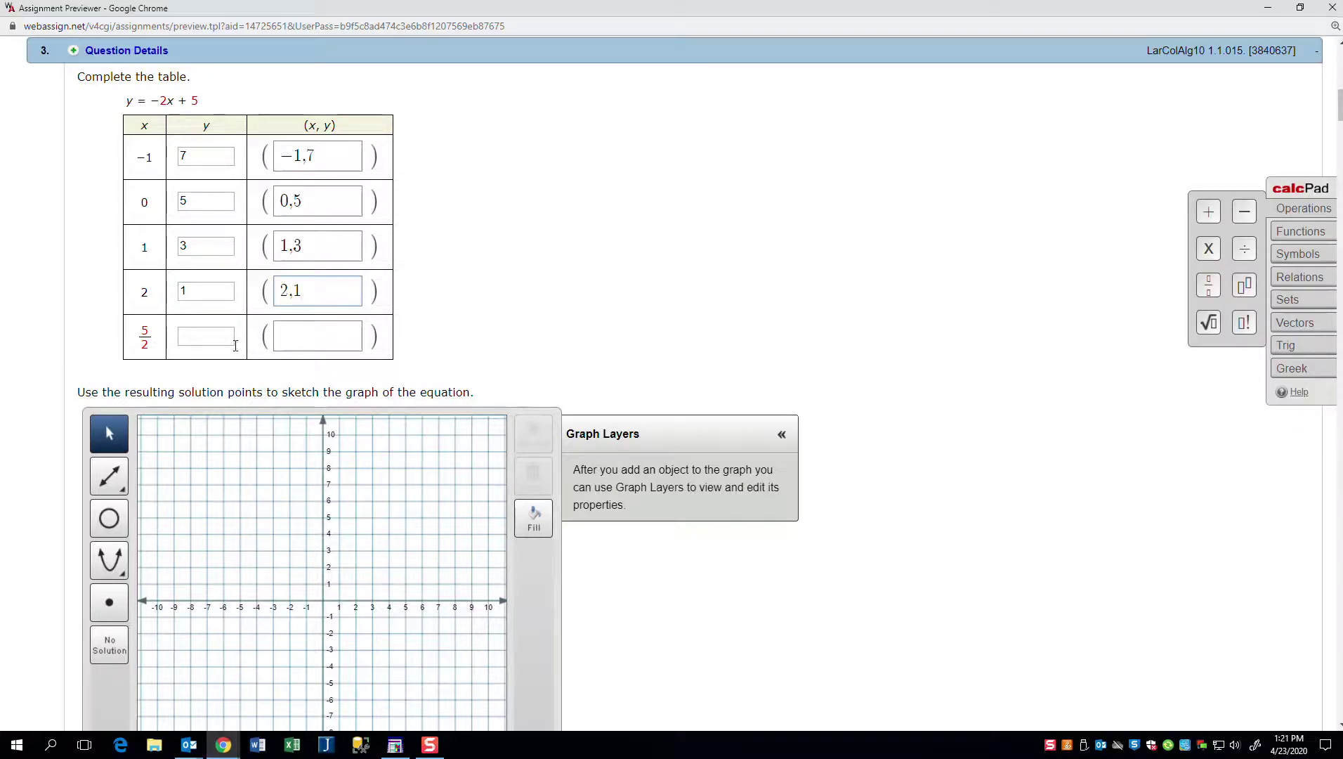
click(206, 330)
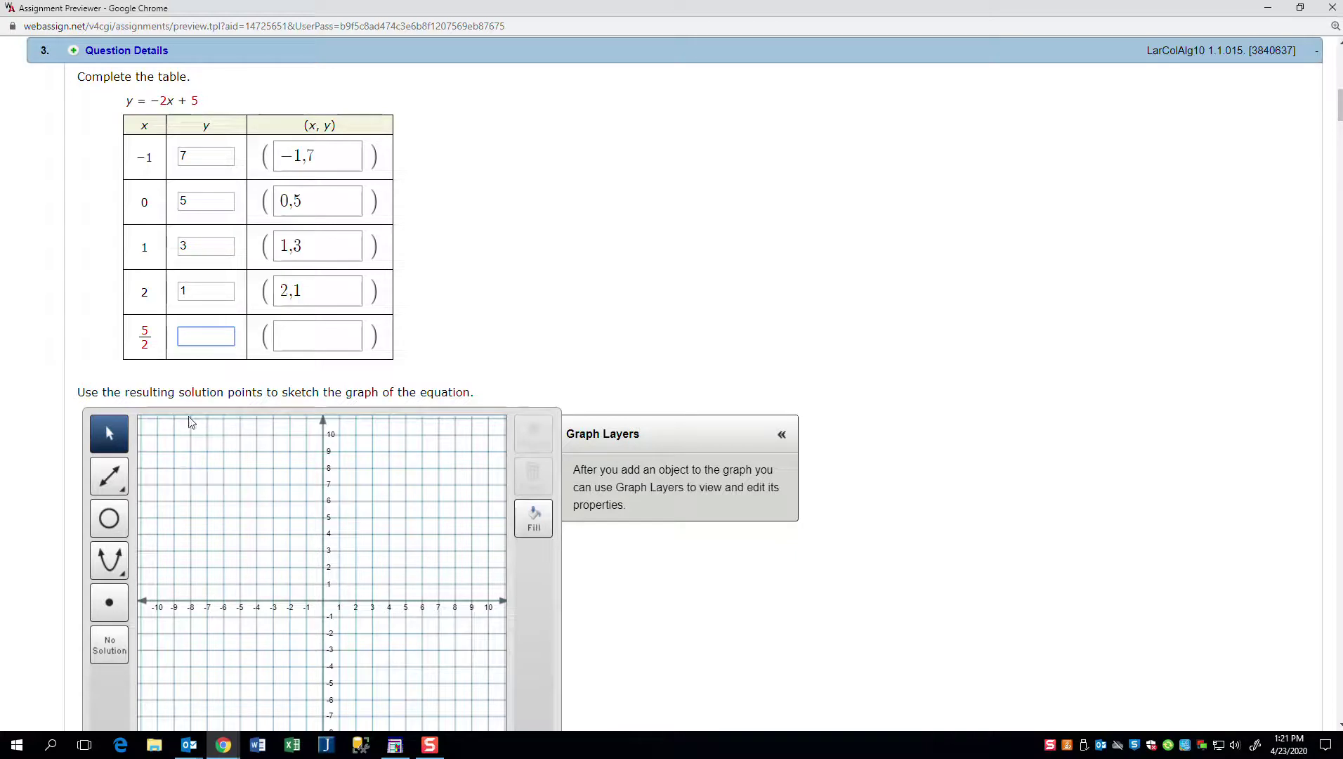
- Enter the point (5/2, 0) for the x = 5/2 row with a calcPad fraction, fixing a malformed first try
click(330, 337)
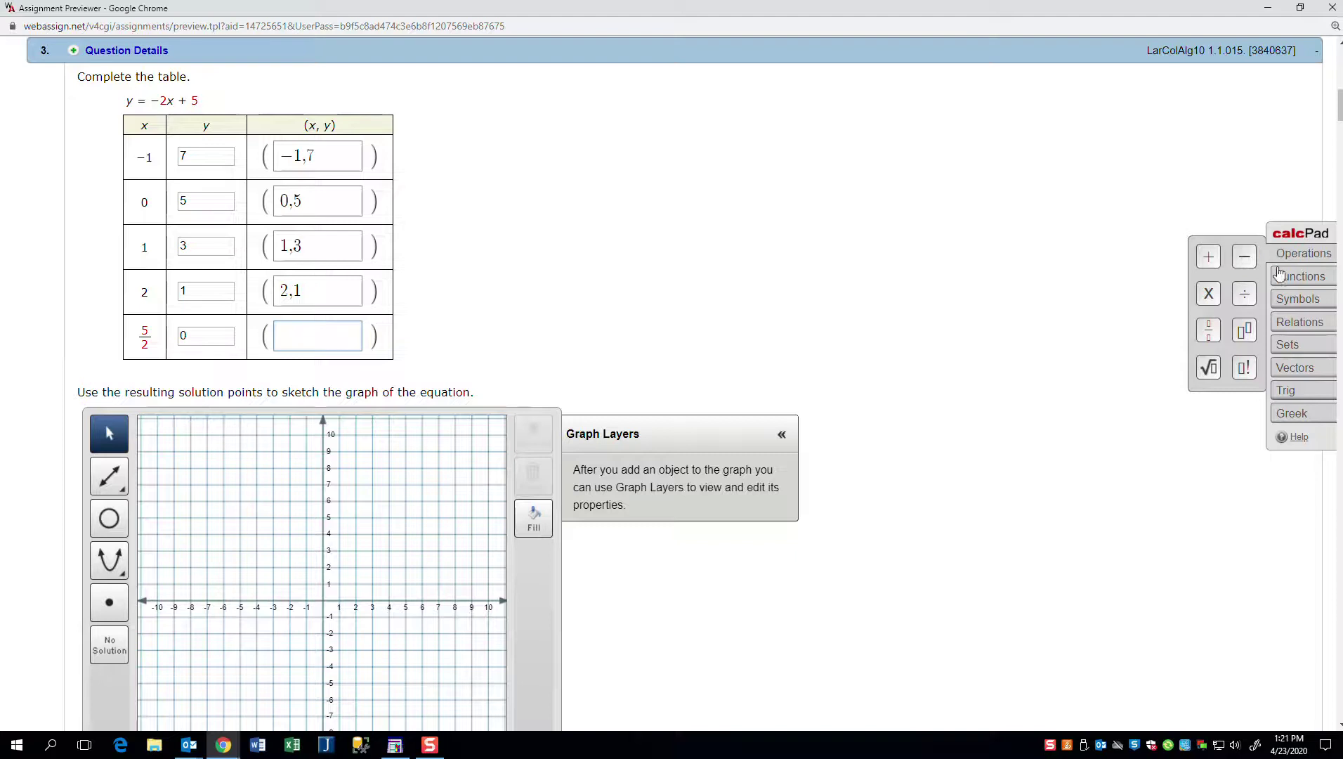
click(1211, 332)
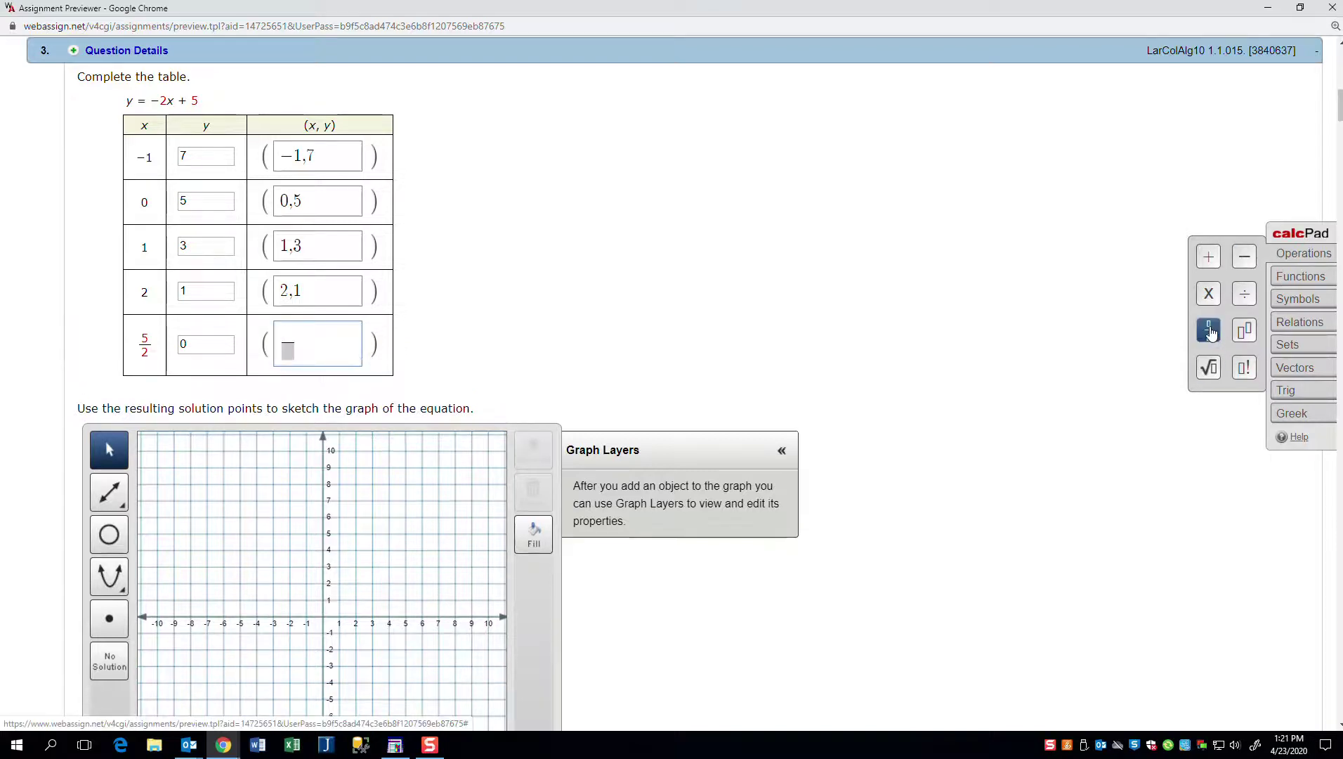
text(5)
key(Down)
text(2,0)
key(BackSpace)
key(BackSpace)
key(BackSpace)
key(BackSpace)
text(5/)
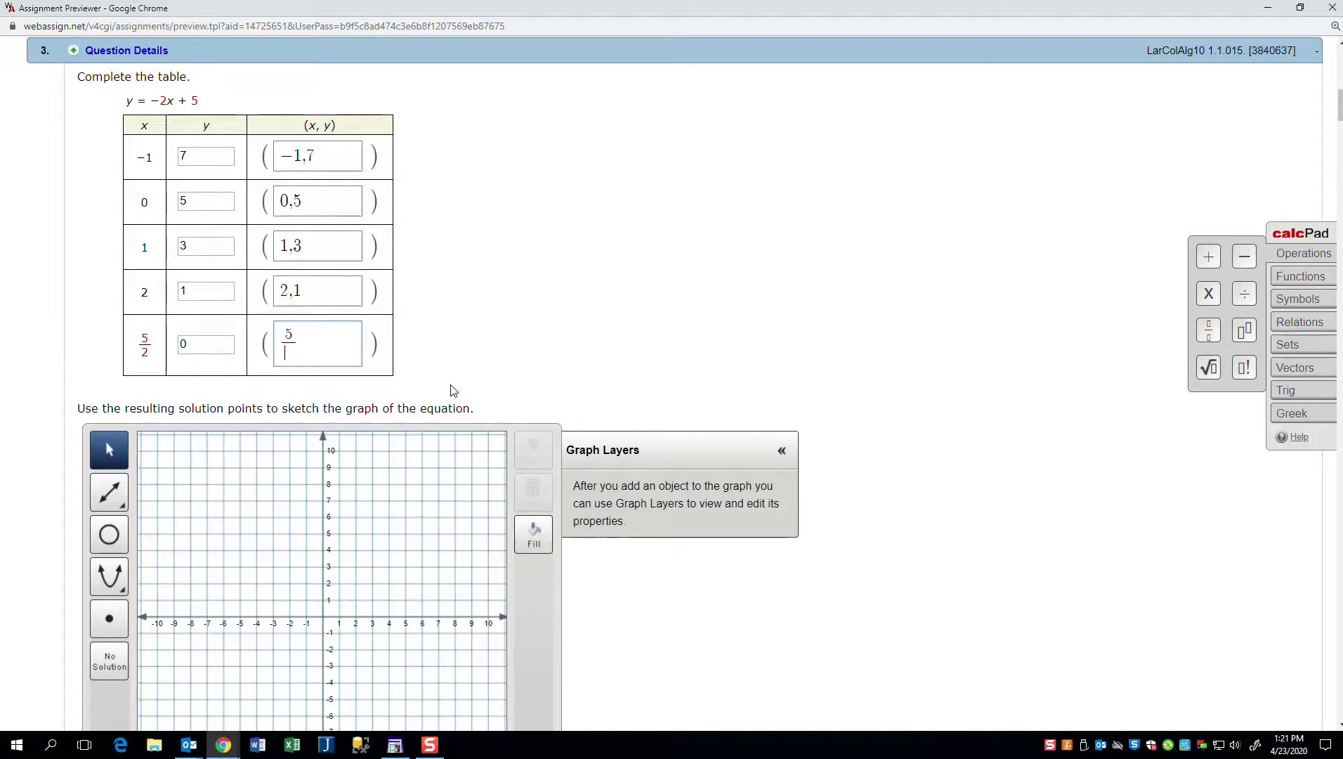
text(2)
key(Right)
text(,0)
scroll(523, 336, down, 1)
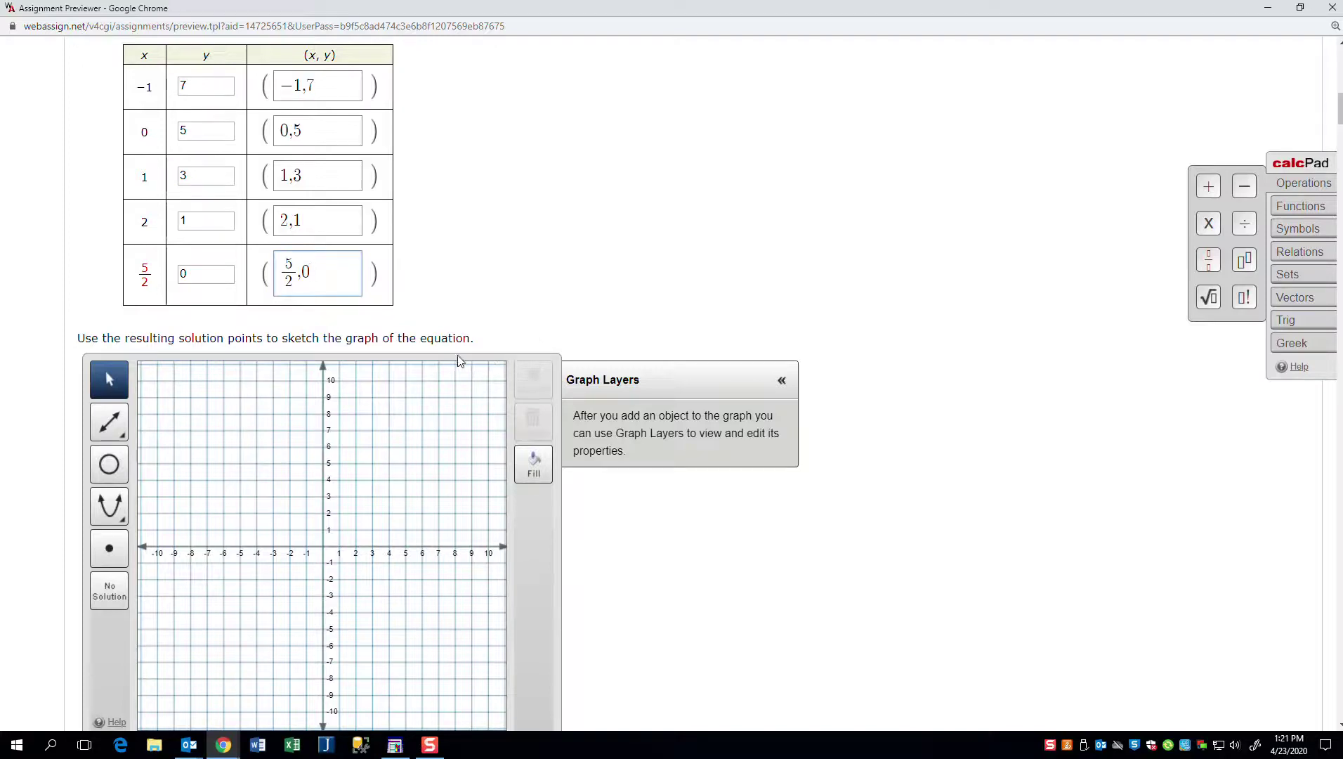
- Draw a ray on the graph, then remove it with Clear All
click(109, 426)
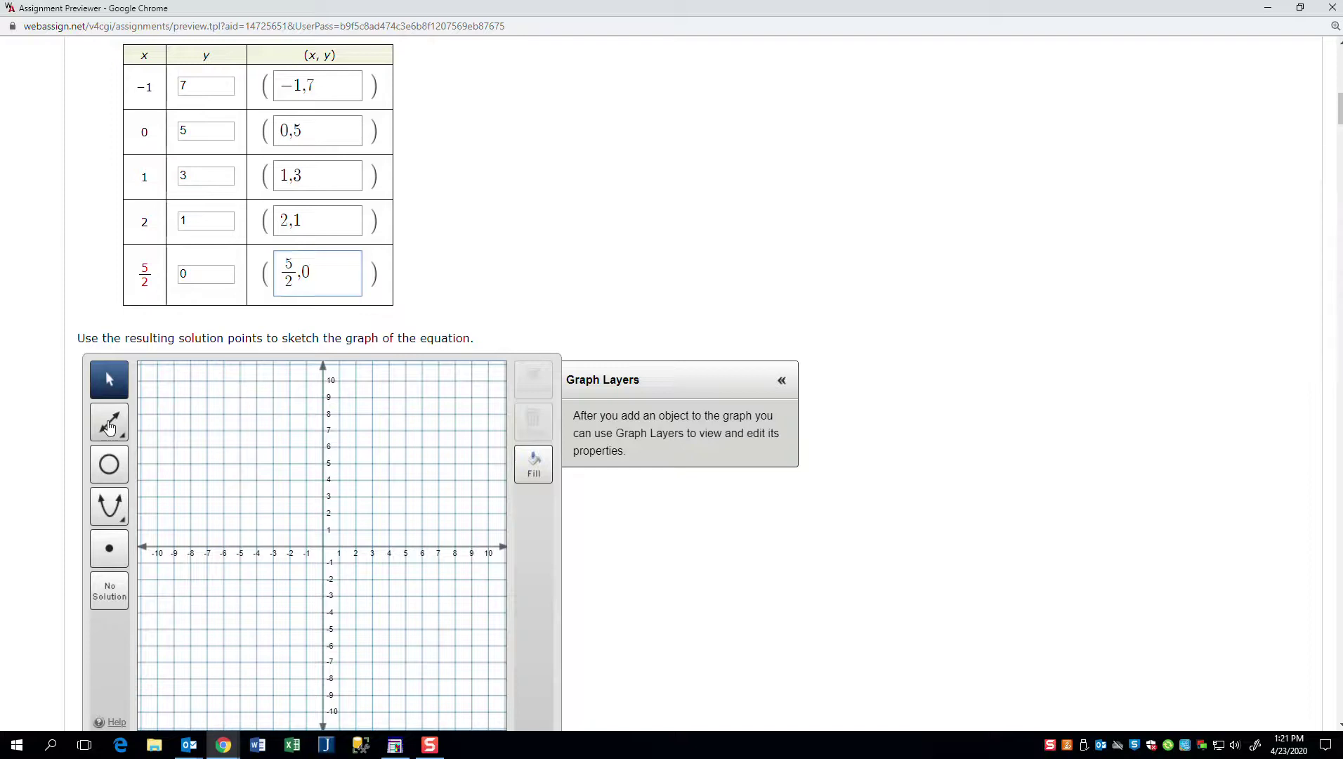
click(109, 426)
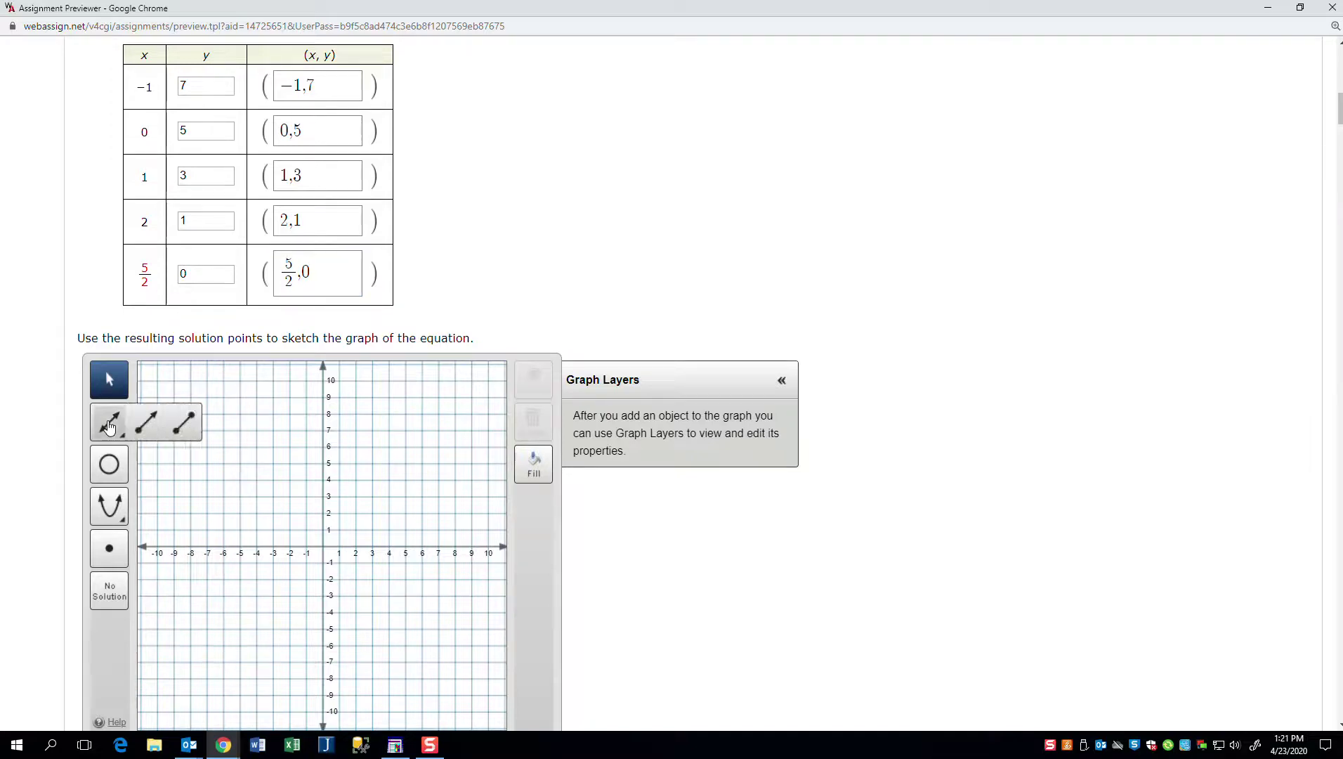
click(151, 420)
click(364, 530)
click(249, 430)
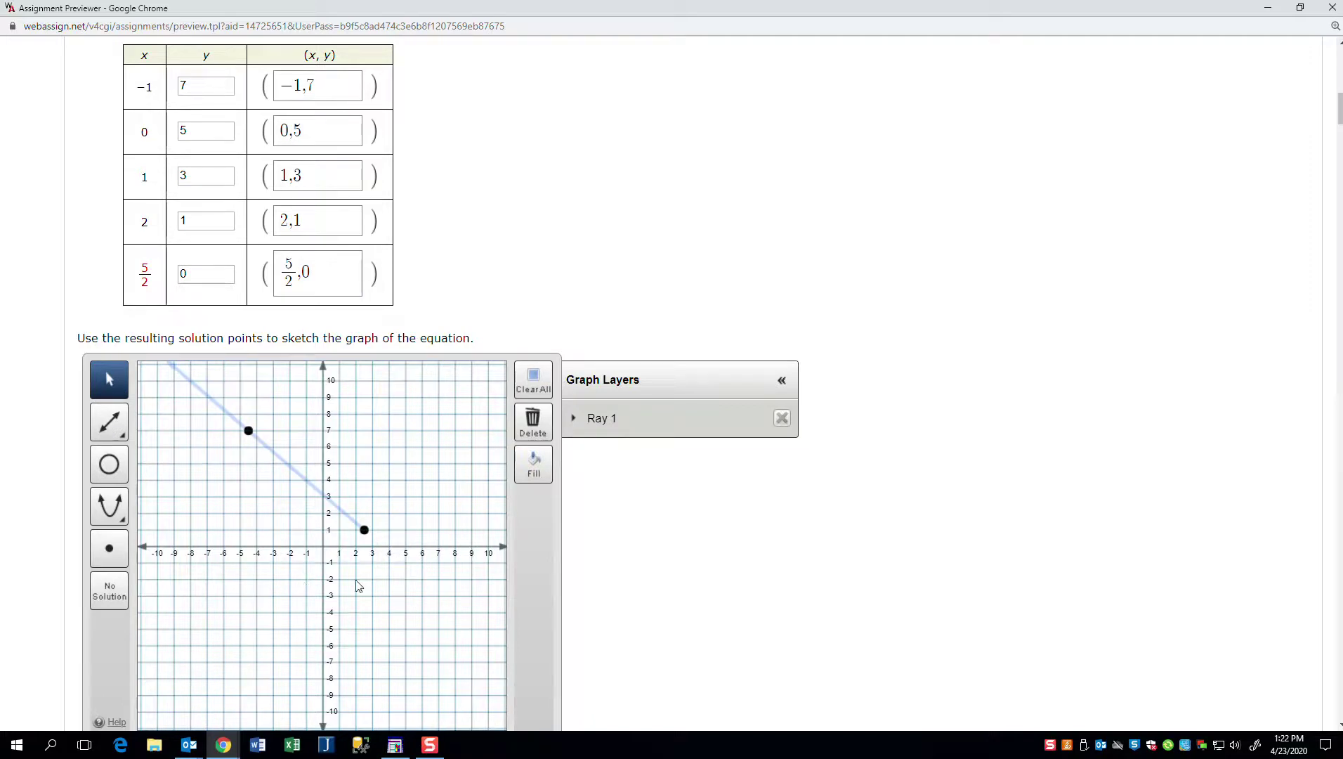
click(534, 386)
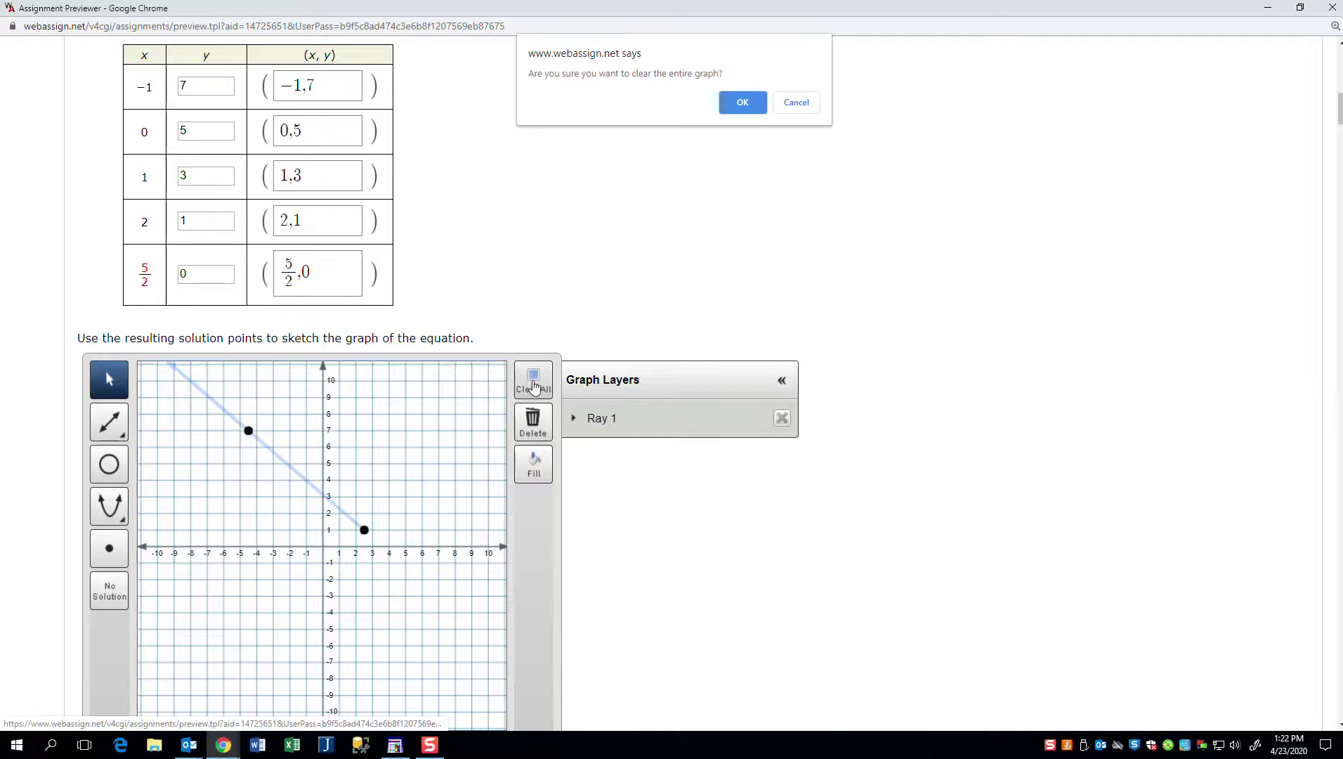
click(743, 103)
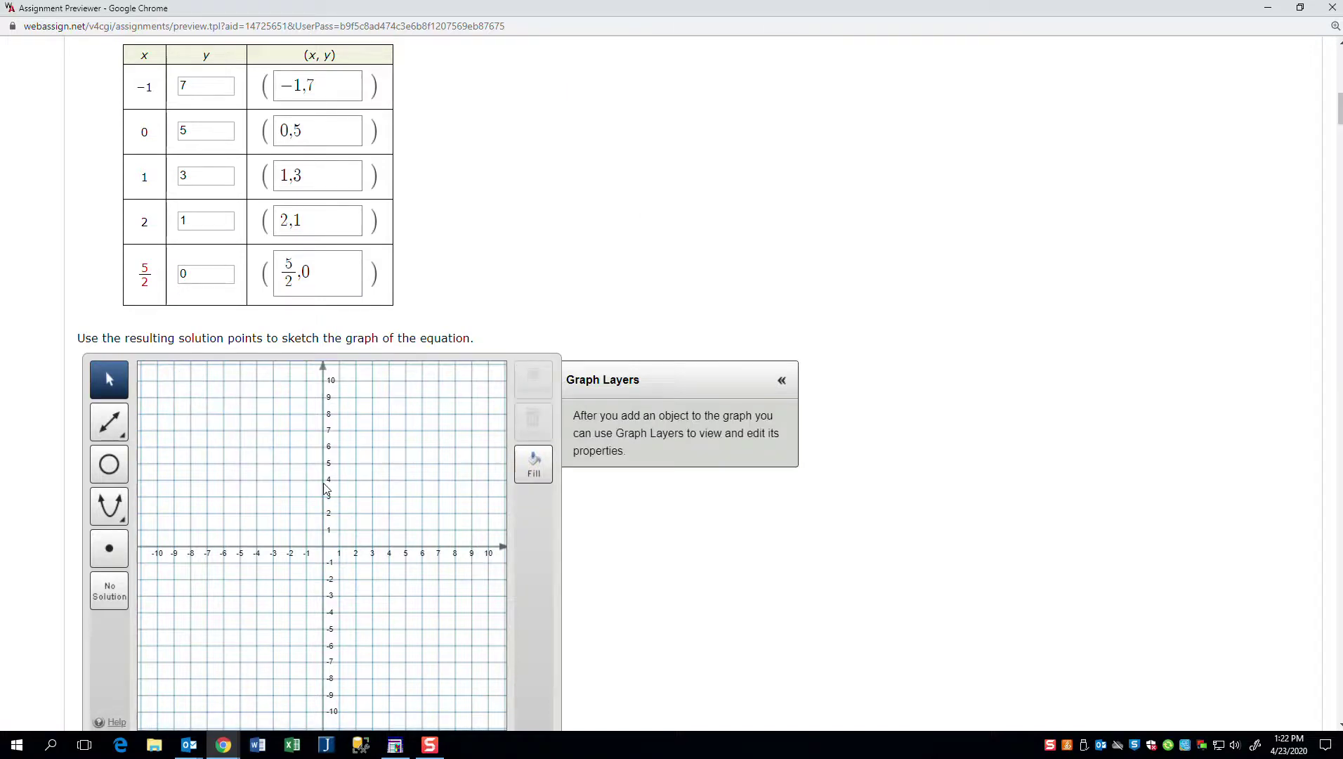
- Draw Line 1 with the Line tool through two grid points
click(111, 423)
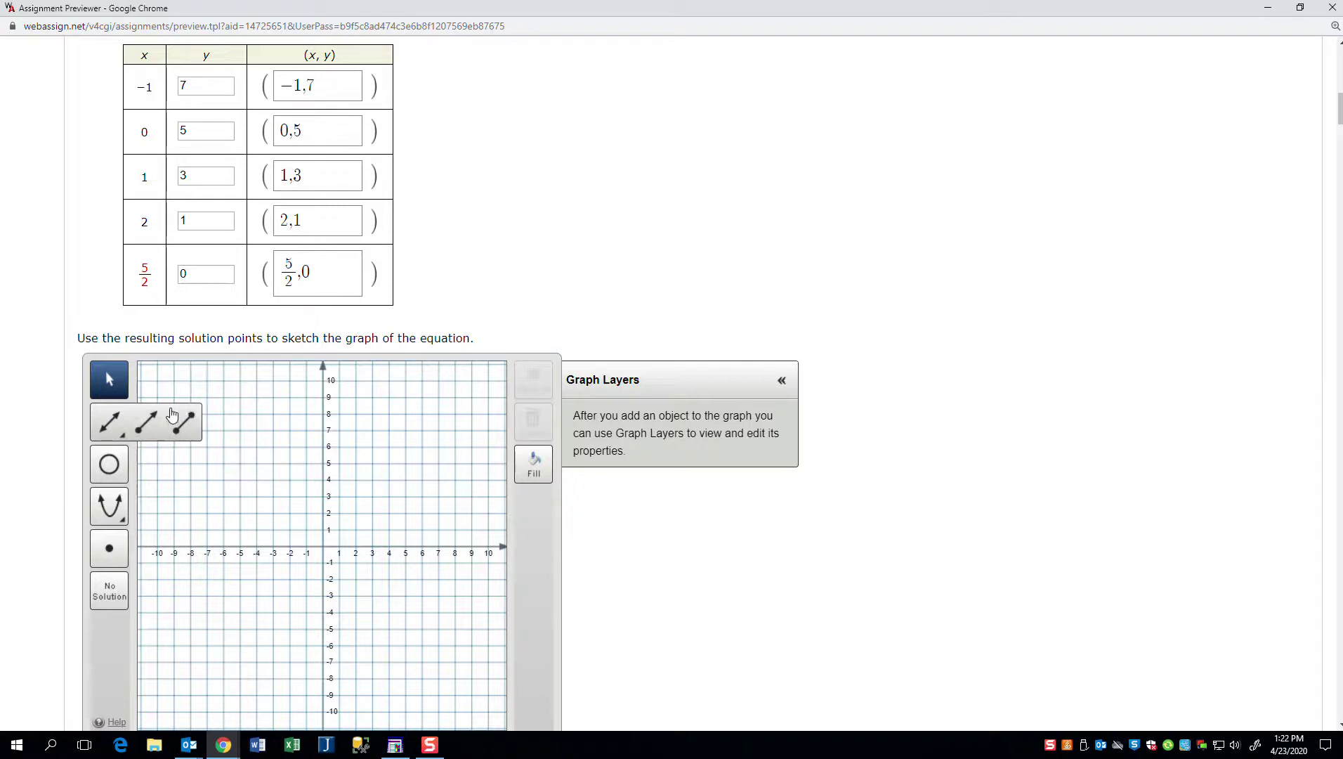
click(113, 424)
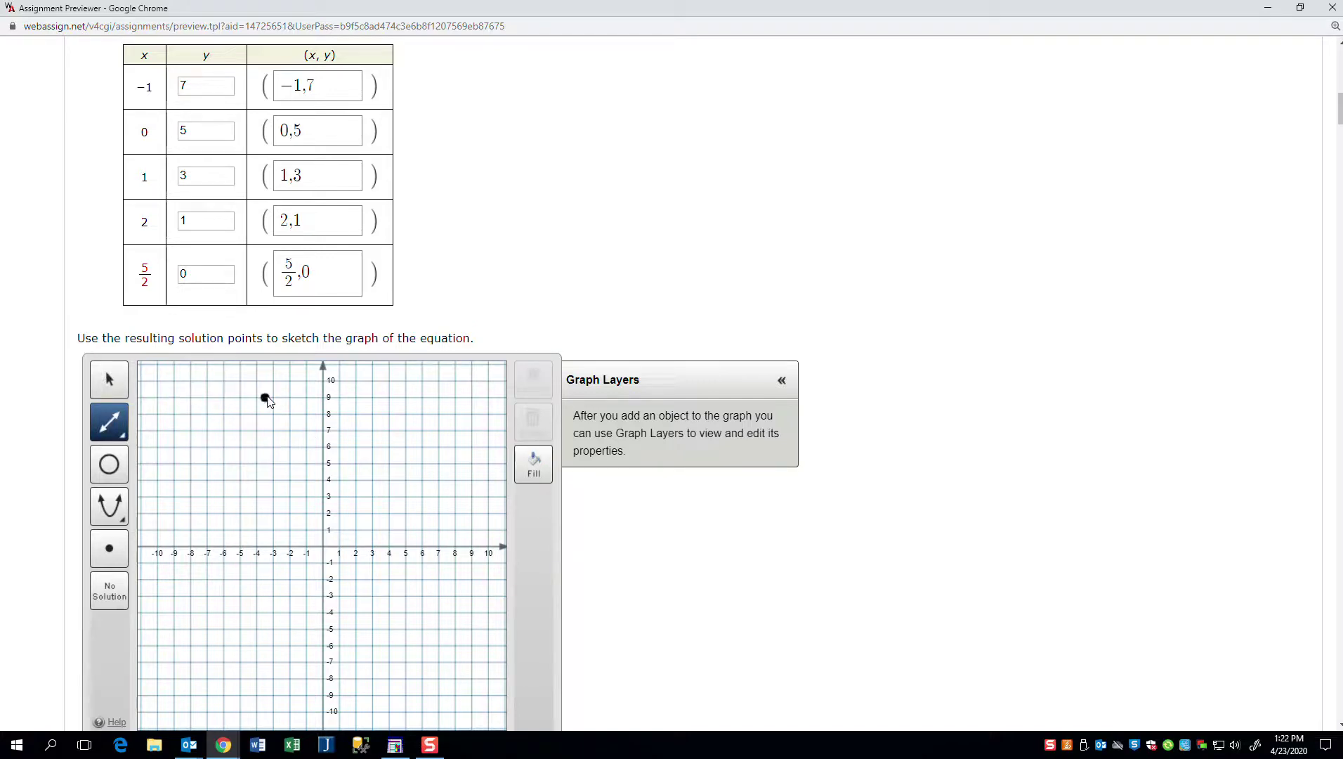
click(431, 480)
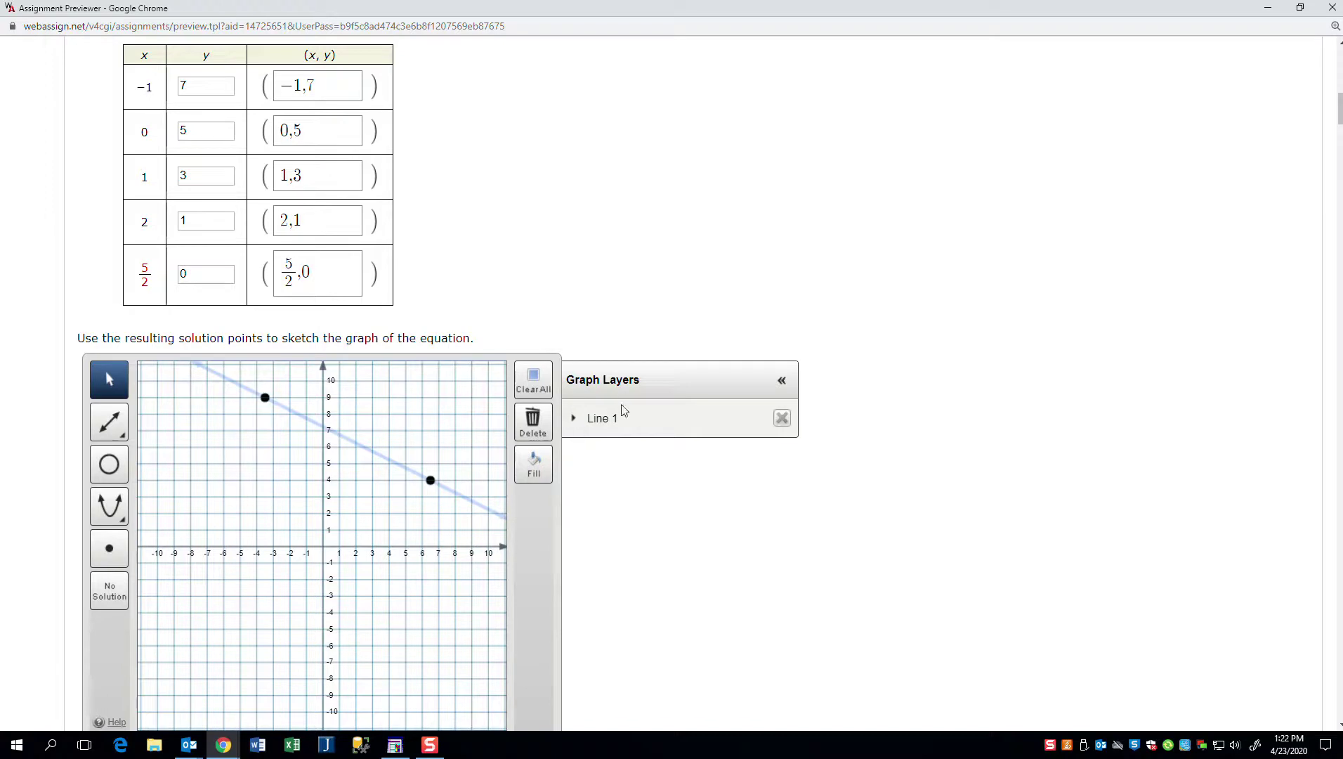
- In Line 1's coordinates, set P1 to (−1, 7) and P2 to (0, 5)
click(575, 419)
drag(618, 464, 607, 464)
text(-1)
key(Tab)
text(7)
double_click(607, 492)
text(0)
key(Tab)
text(5)
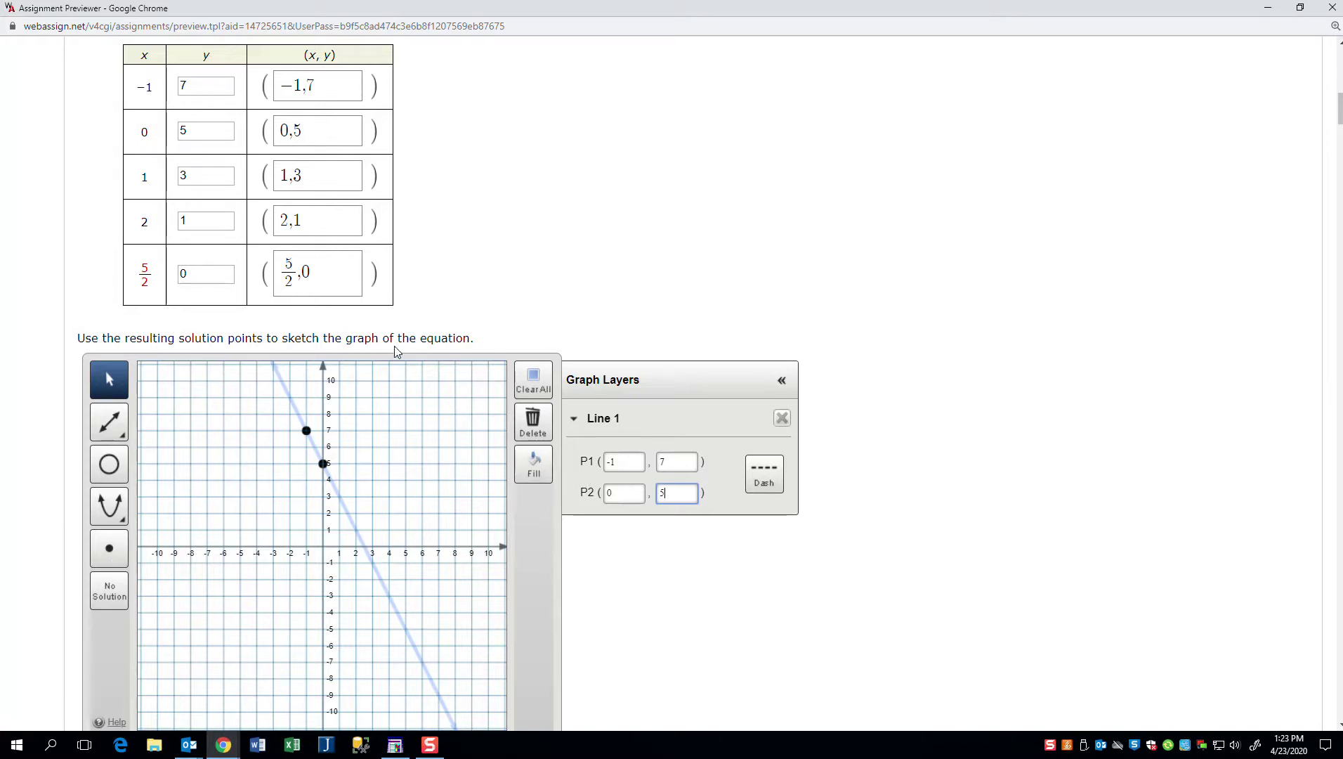
- Change Line 1's second point to (5/2, 0)
scroll(452, 468, down, 1)
scroll(452, 468, down, 1)
scroll(452, 468, up, 1)
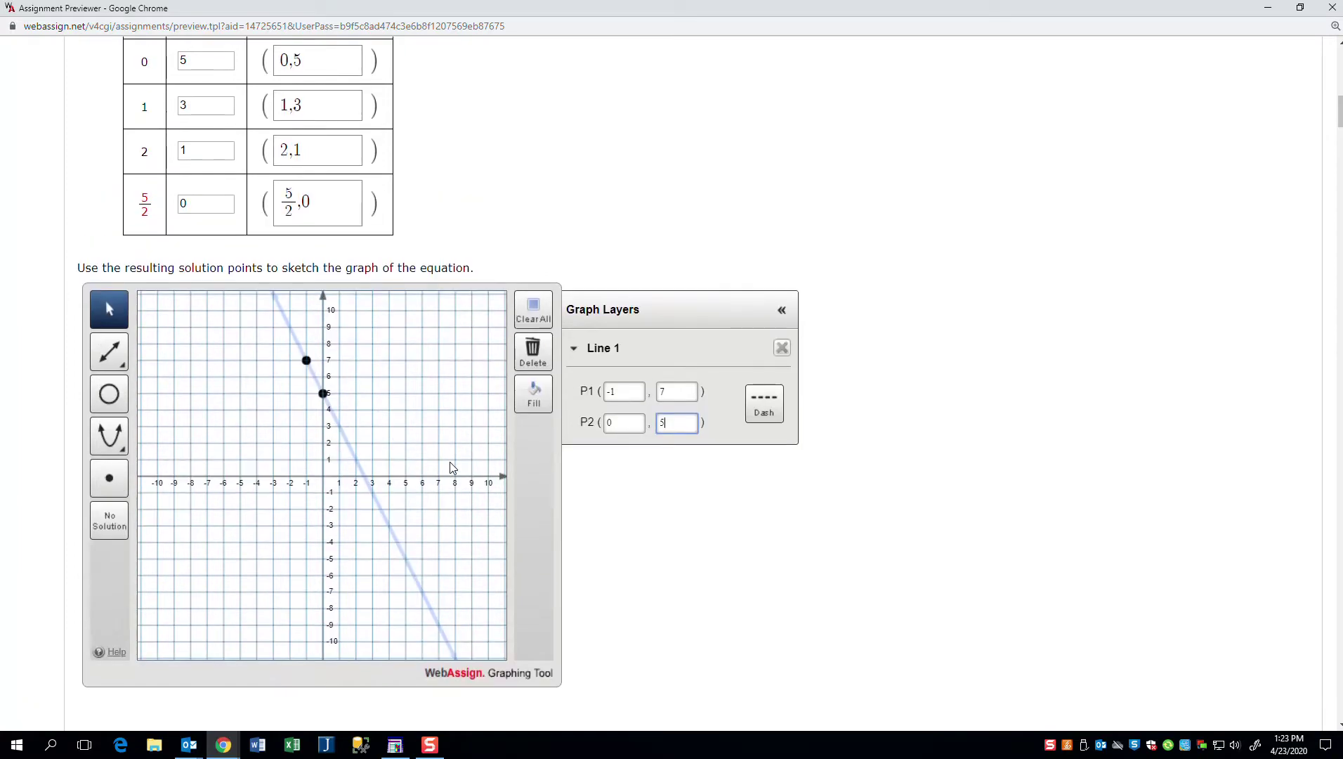
scroll(452, 467, up, 1)
scroll(451, 468, down, 1)
click(631, 424)
text(5/2)
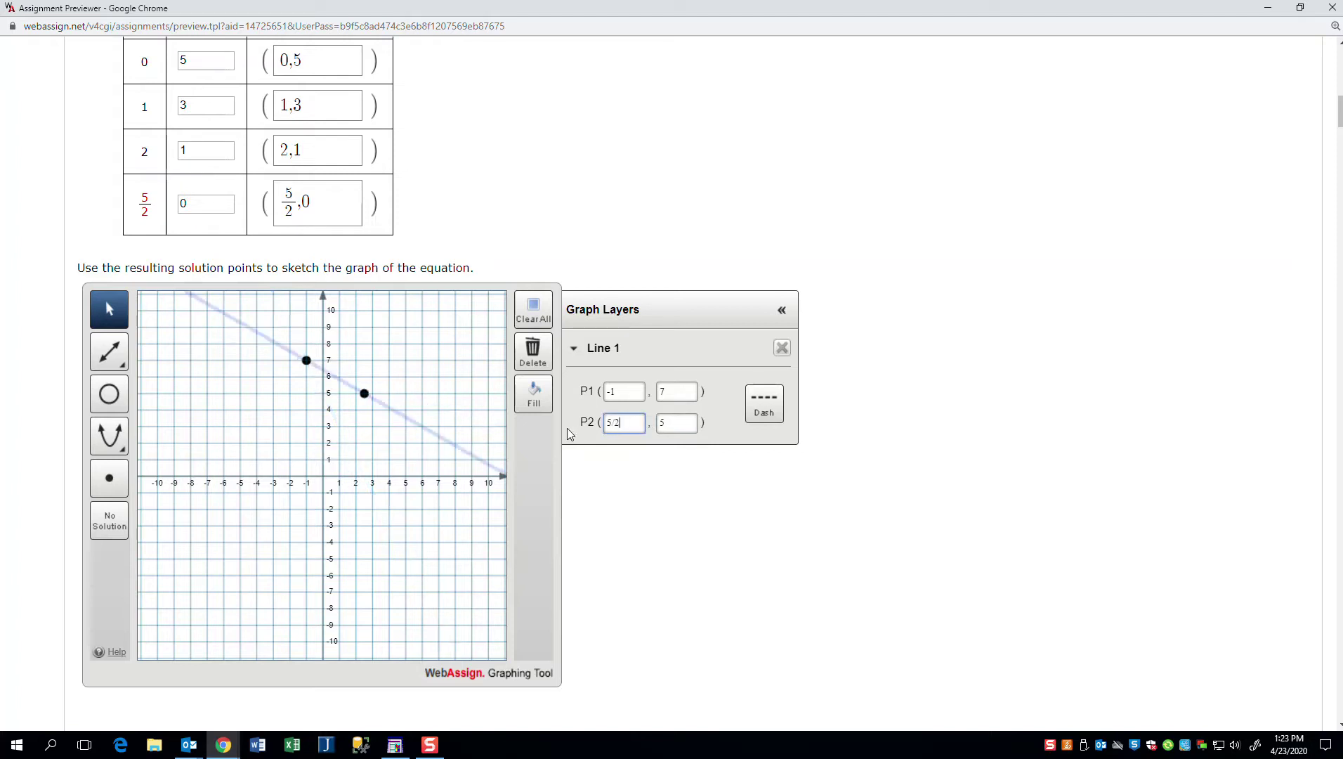
key(Tab)
text(0)
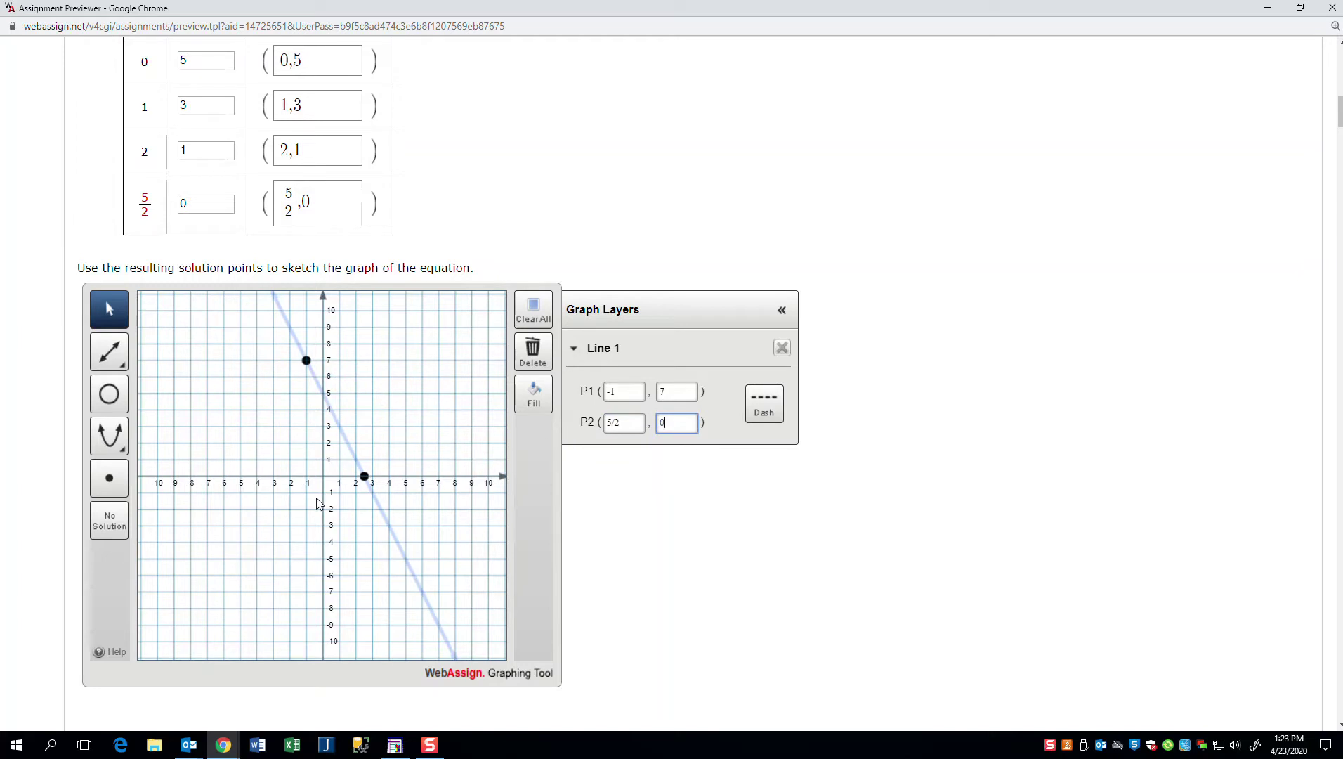
mouse_move(363, 485)
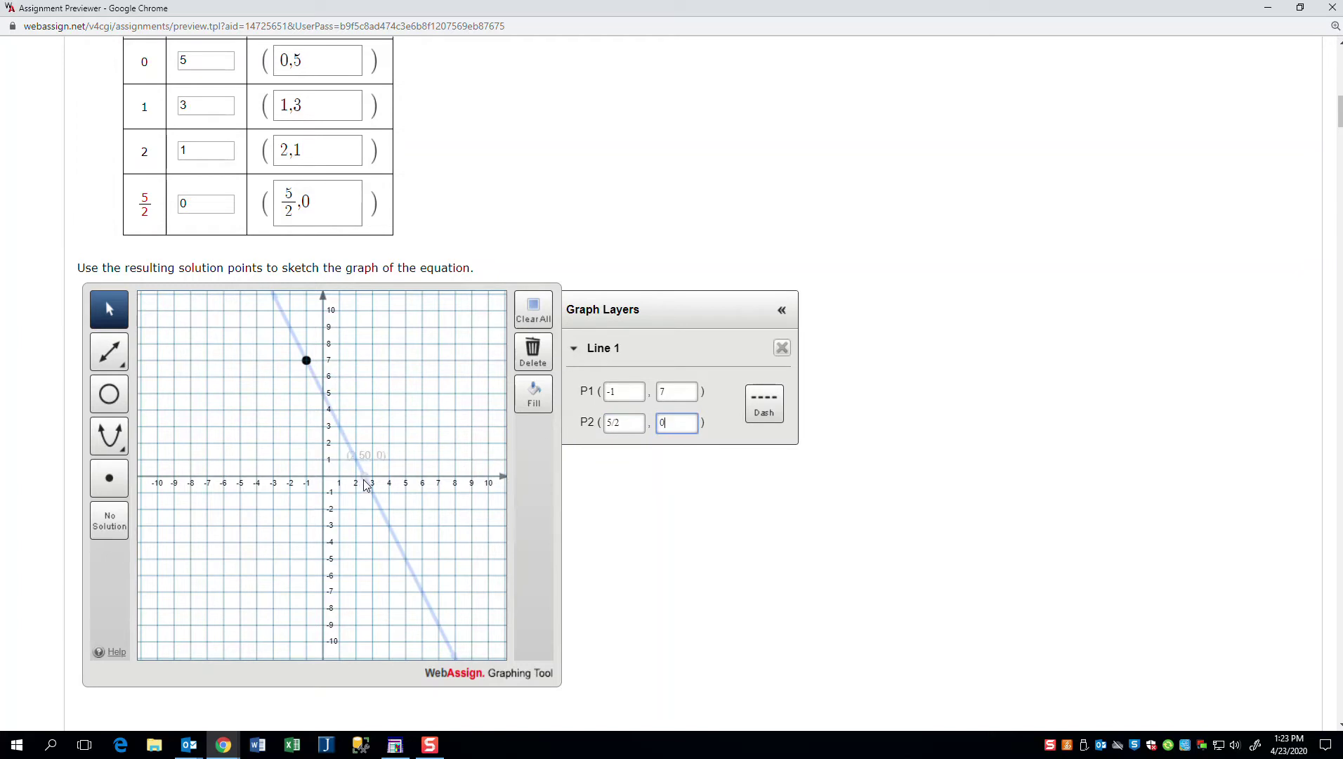